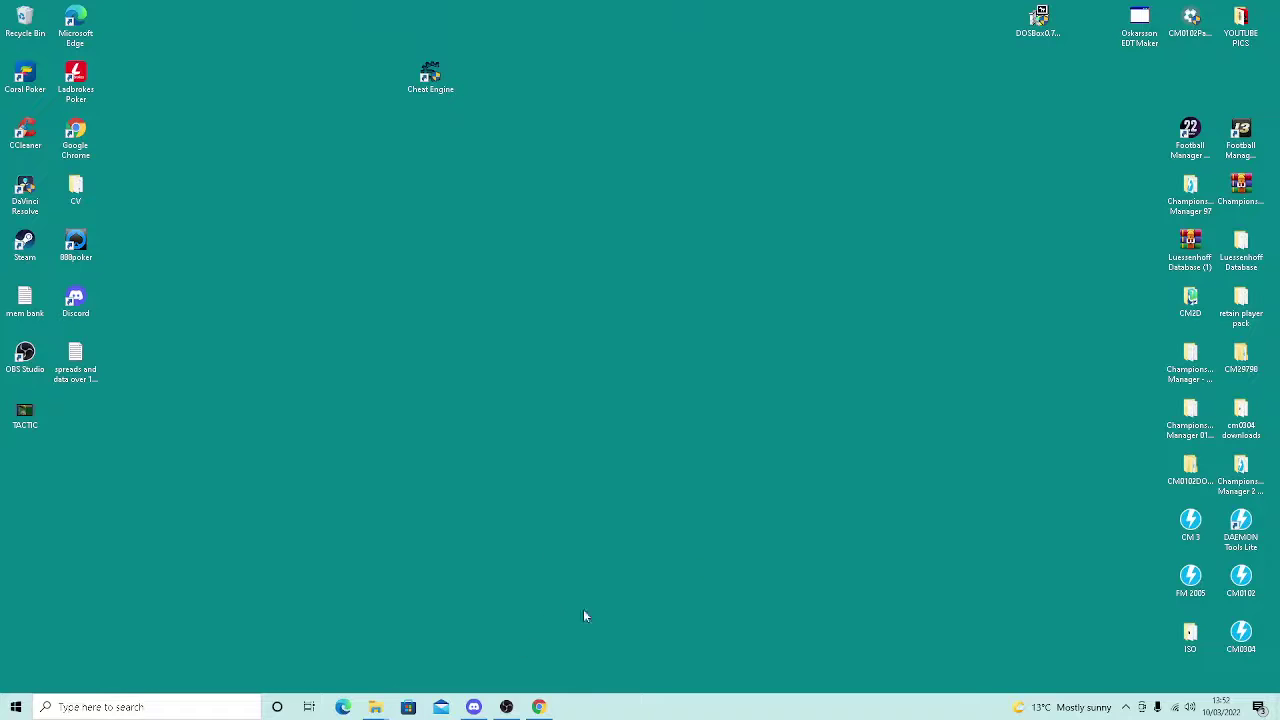
Restore Chrome's 'cheat engine' search results, then minimize the browser to show the desktop
click(538, 707)
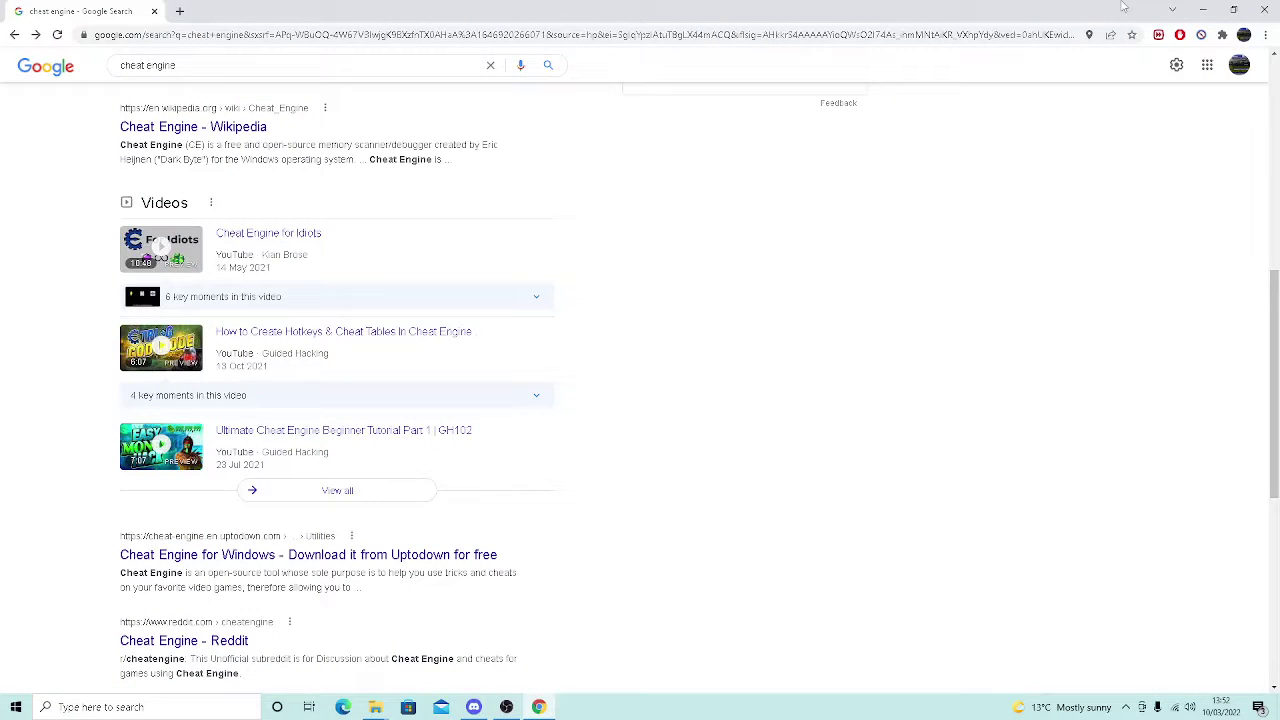
drag(1274, 357, 1275, 157)
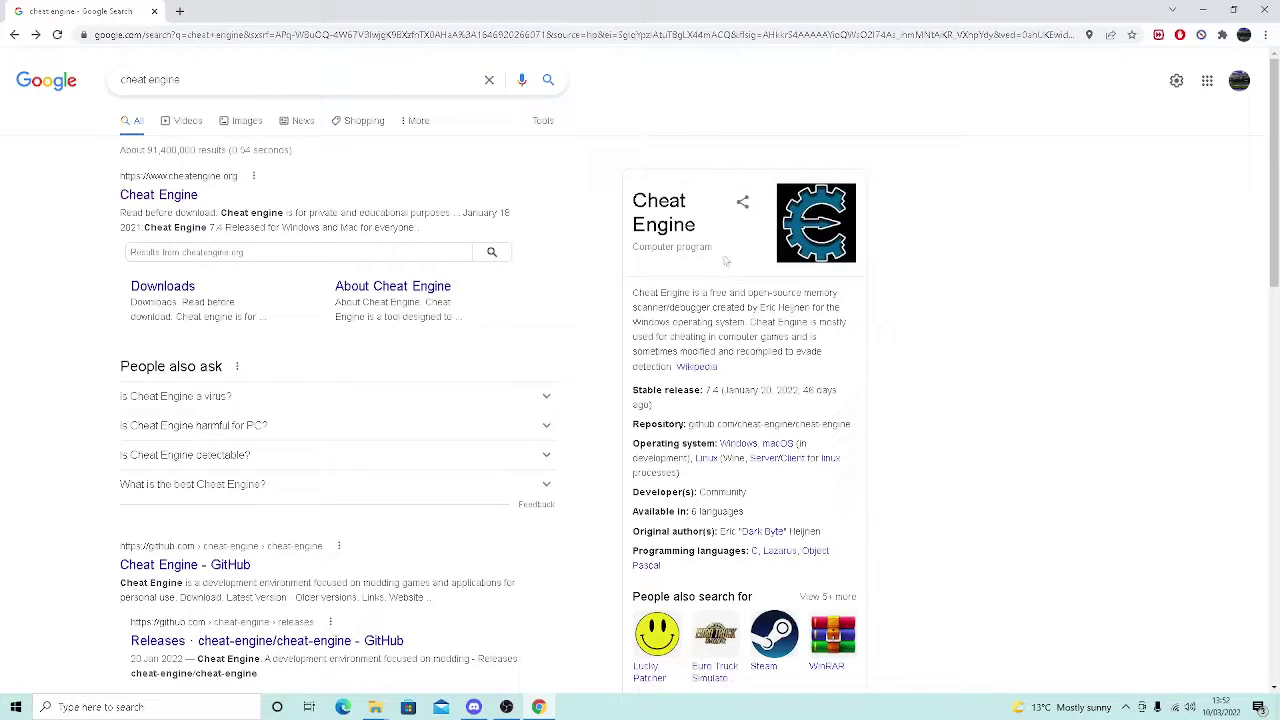
click(1201, 10)
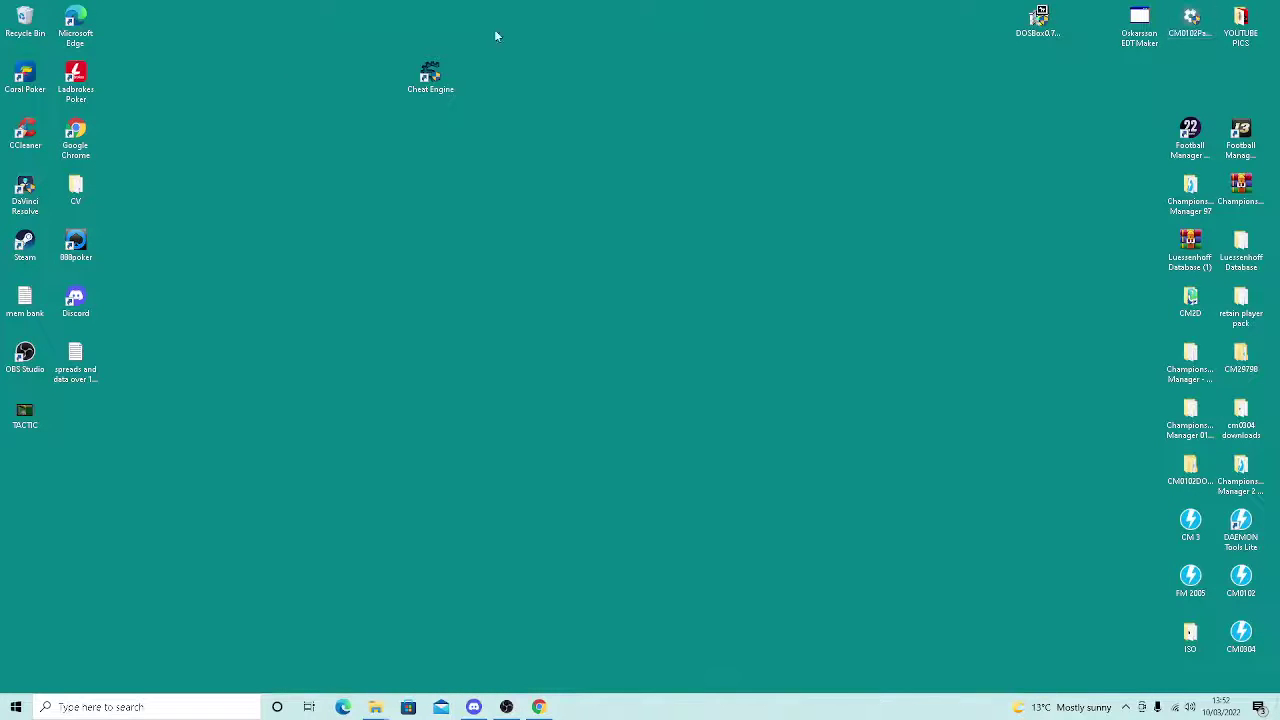
Move the Cheat Engine desktop shortcut to mid-screen and bring Chrome's results back
drag(432, 78, 584, 360)
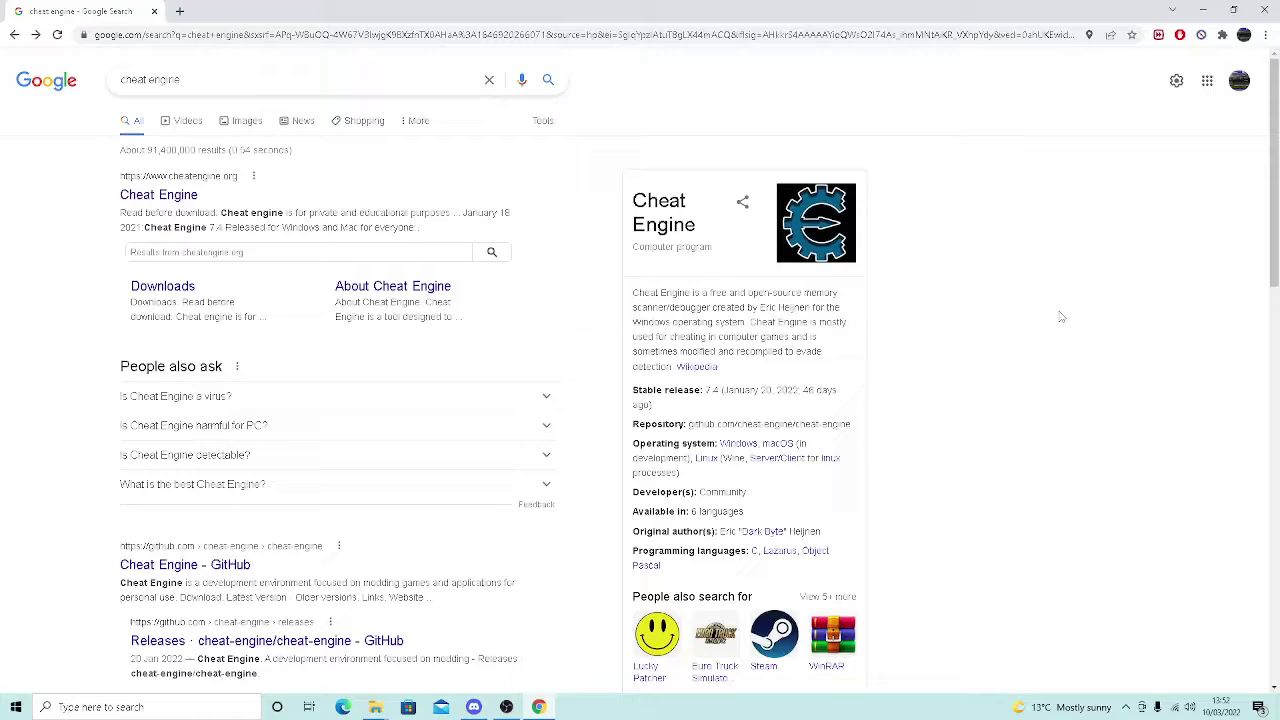
drag(1062, 318, 633, 305)
mouse_move(1276, 200)
mouse_down()
mouse_move(1276, 600)
mouse_move(1276, 200)
mouse_up()
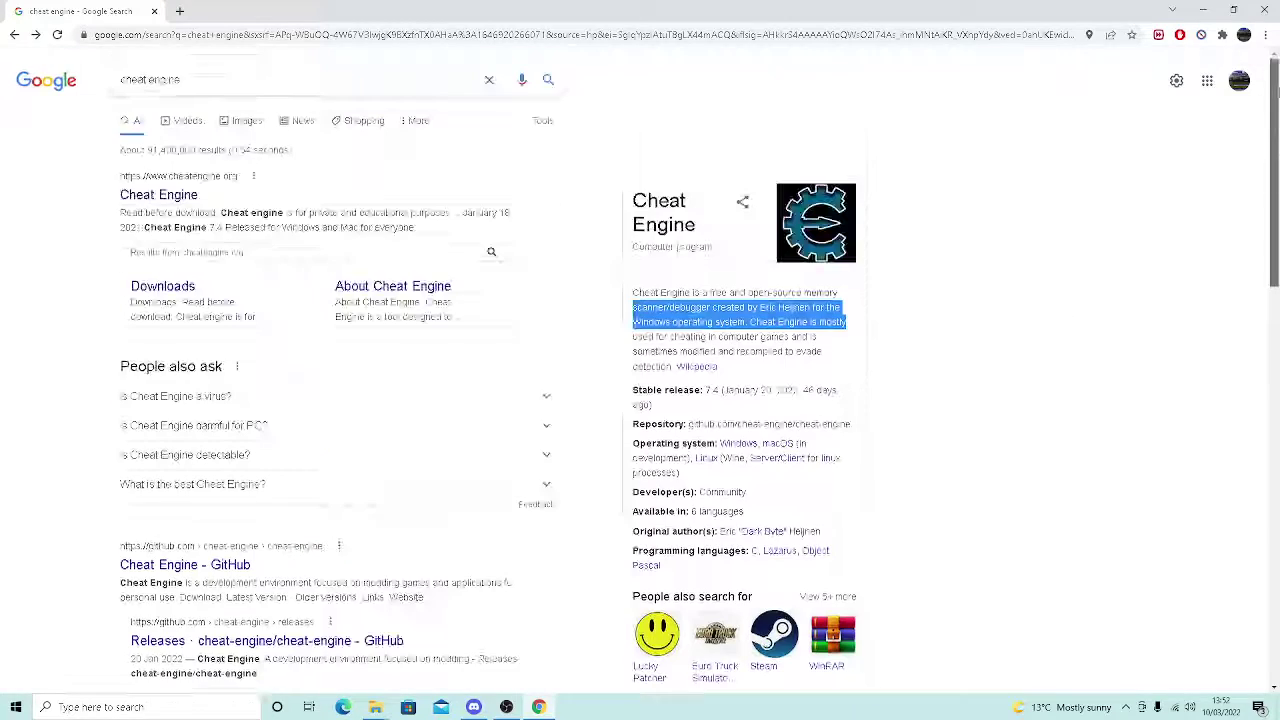
click(1203, 9)
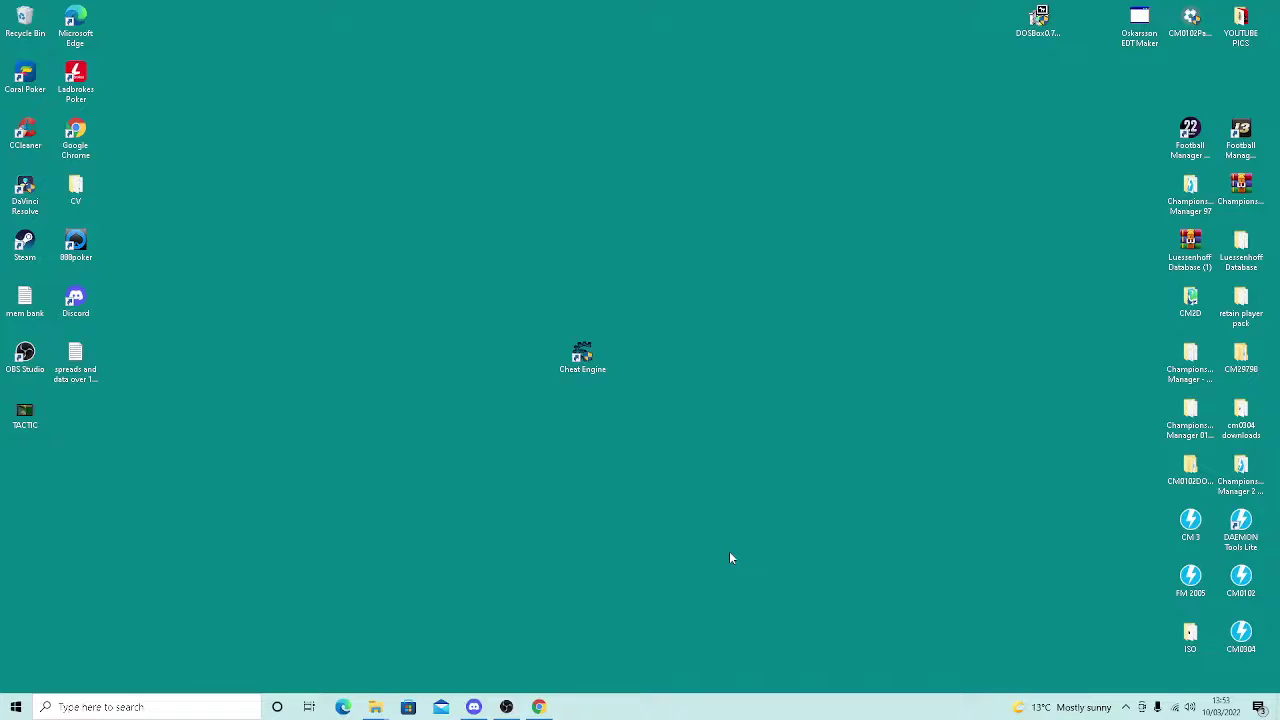
click(539, 707)
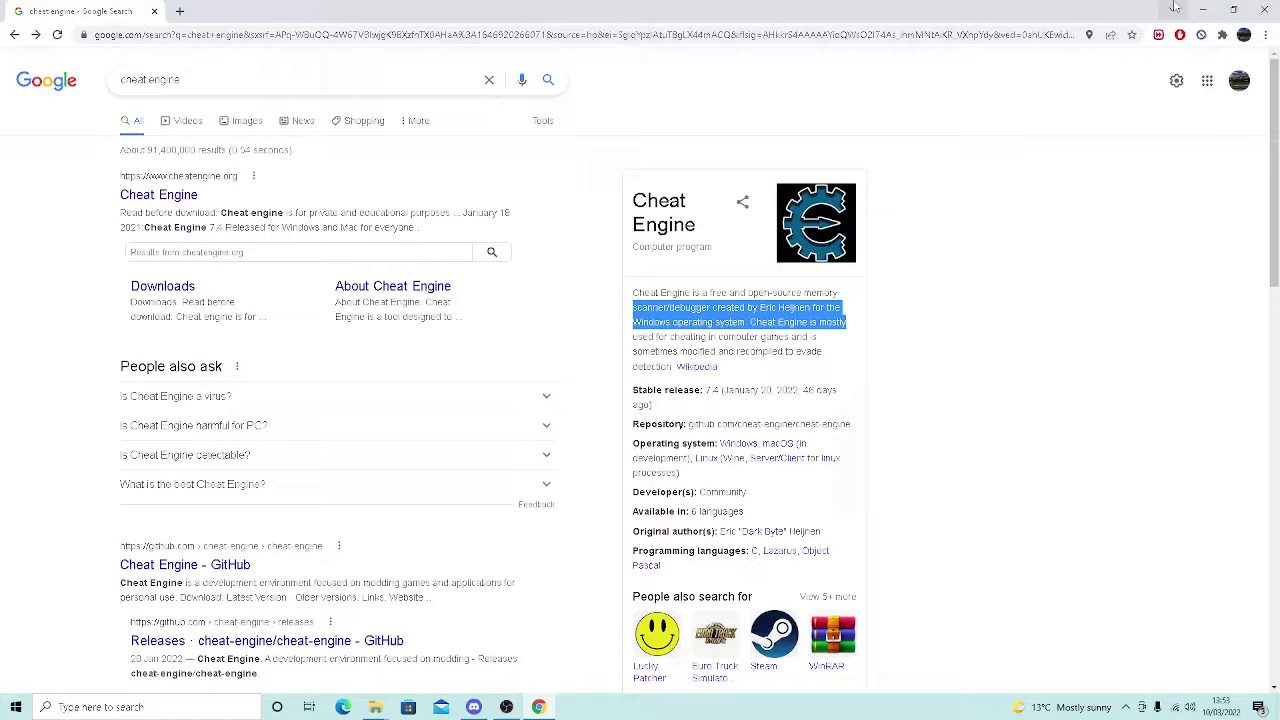
Browse from Documents to C:\Program Files (x86)\Eidos\CM 03-04 in File Explorer
click(1203, 7)
click(16, 707)
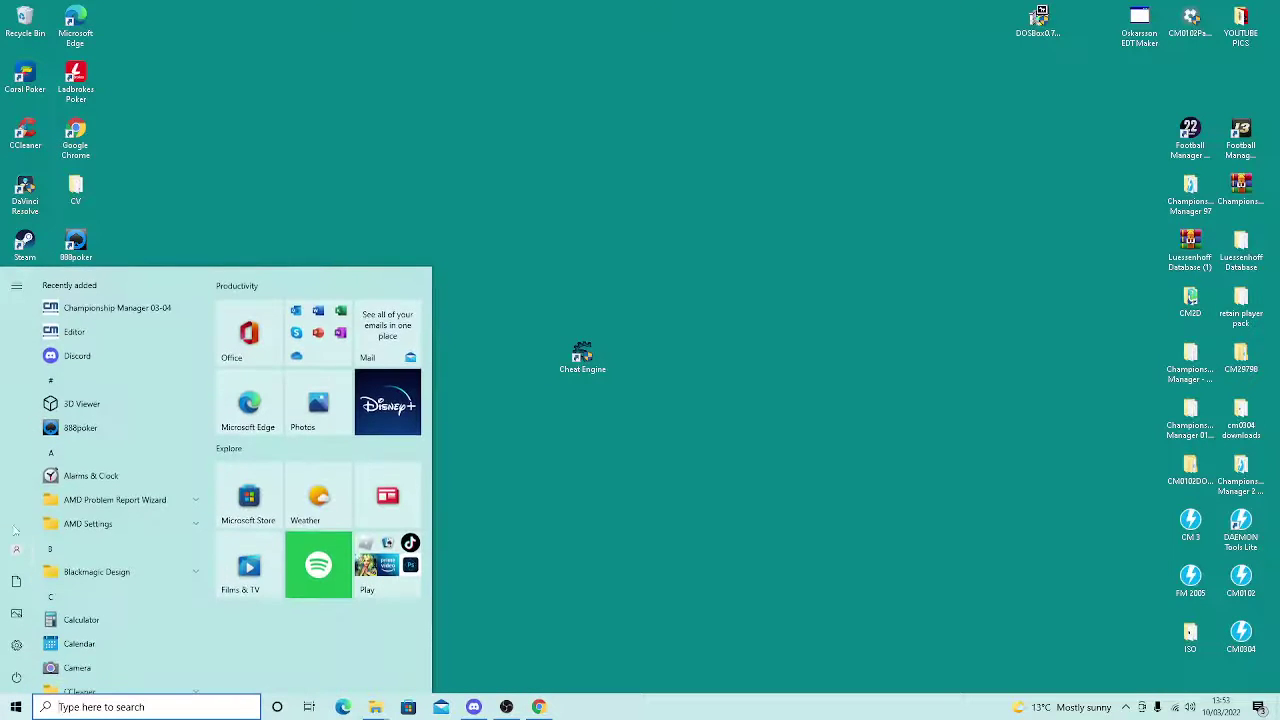
click(8, 586)
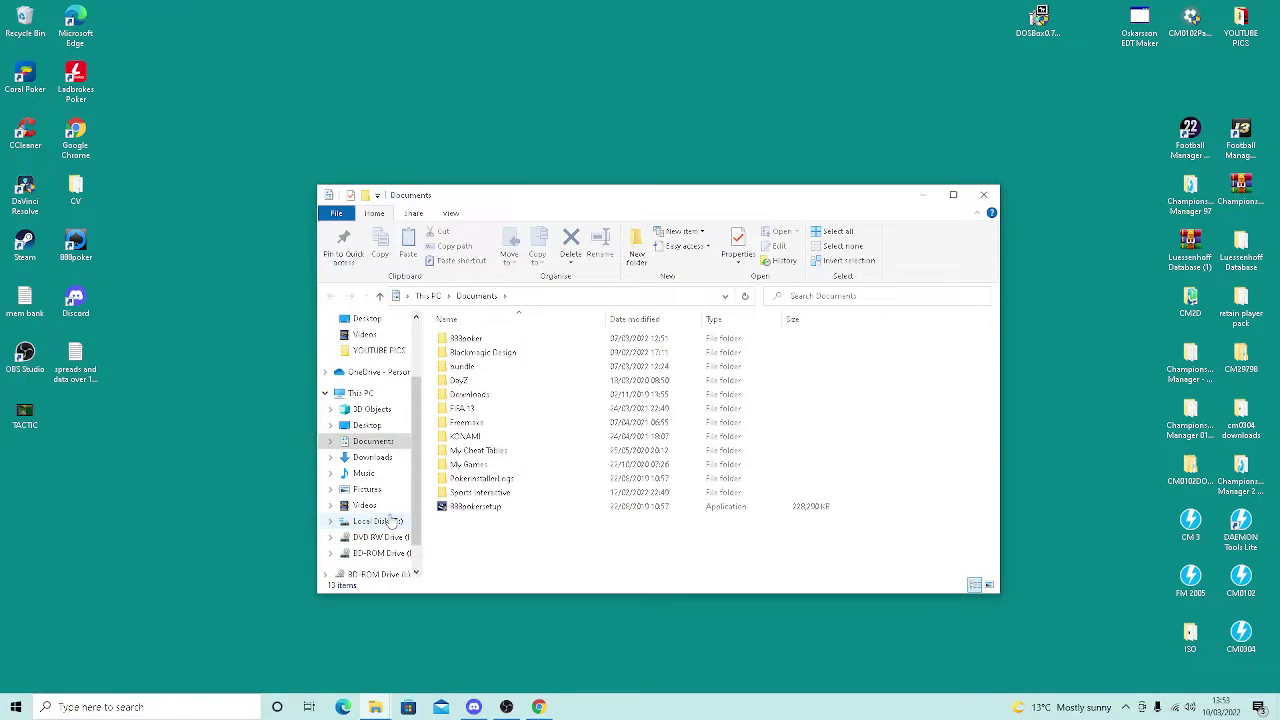
click(370, 521)
double_click(478, 424)
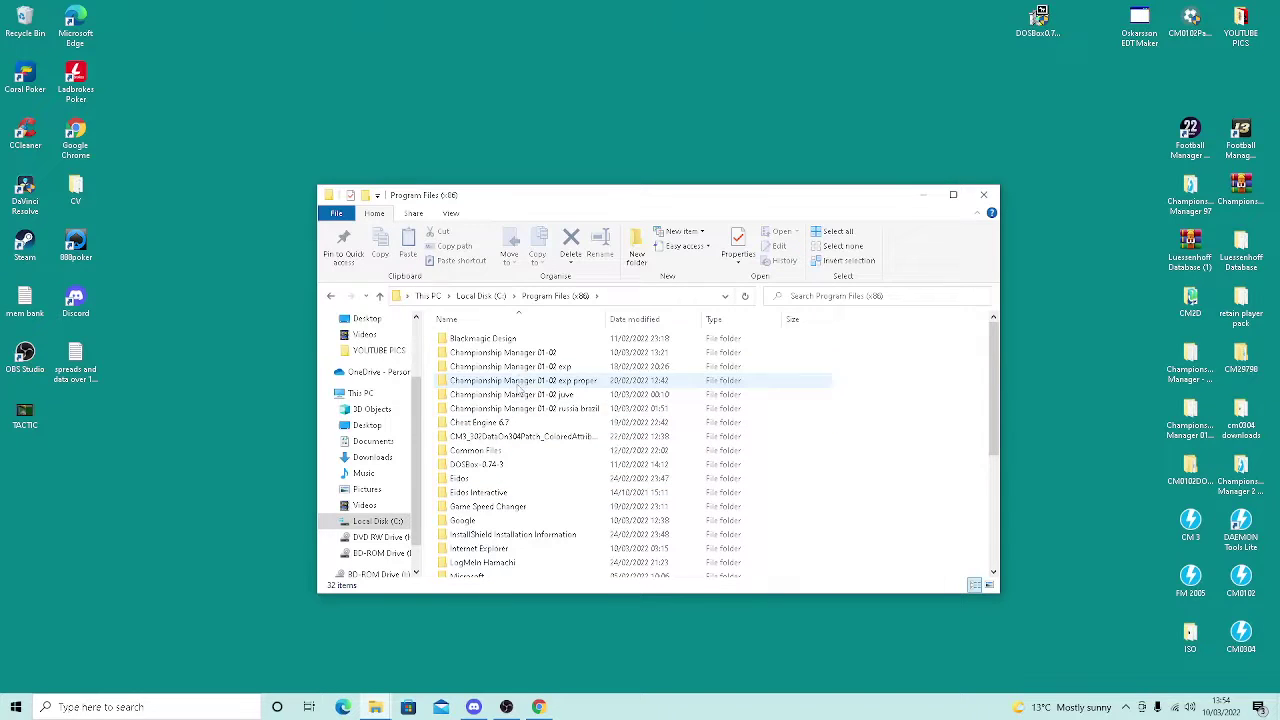
double_click(488, 482)
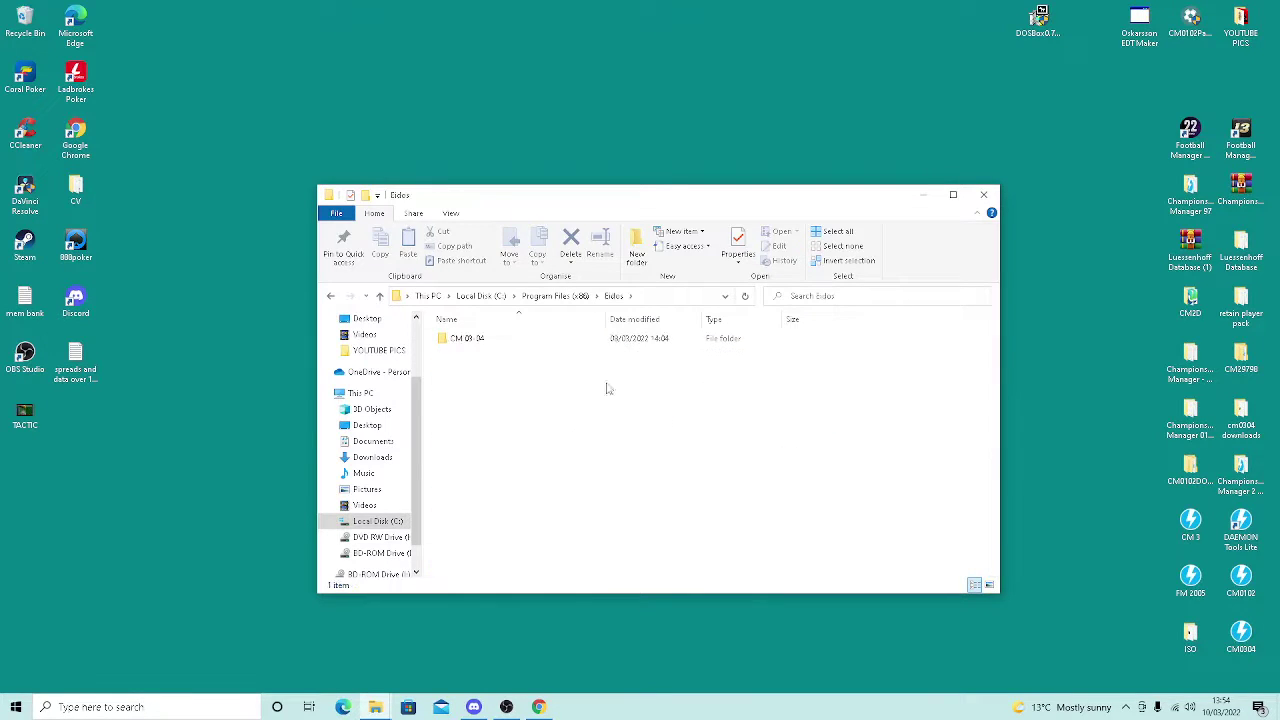
double_click(508, 342)
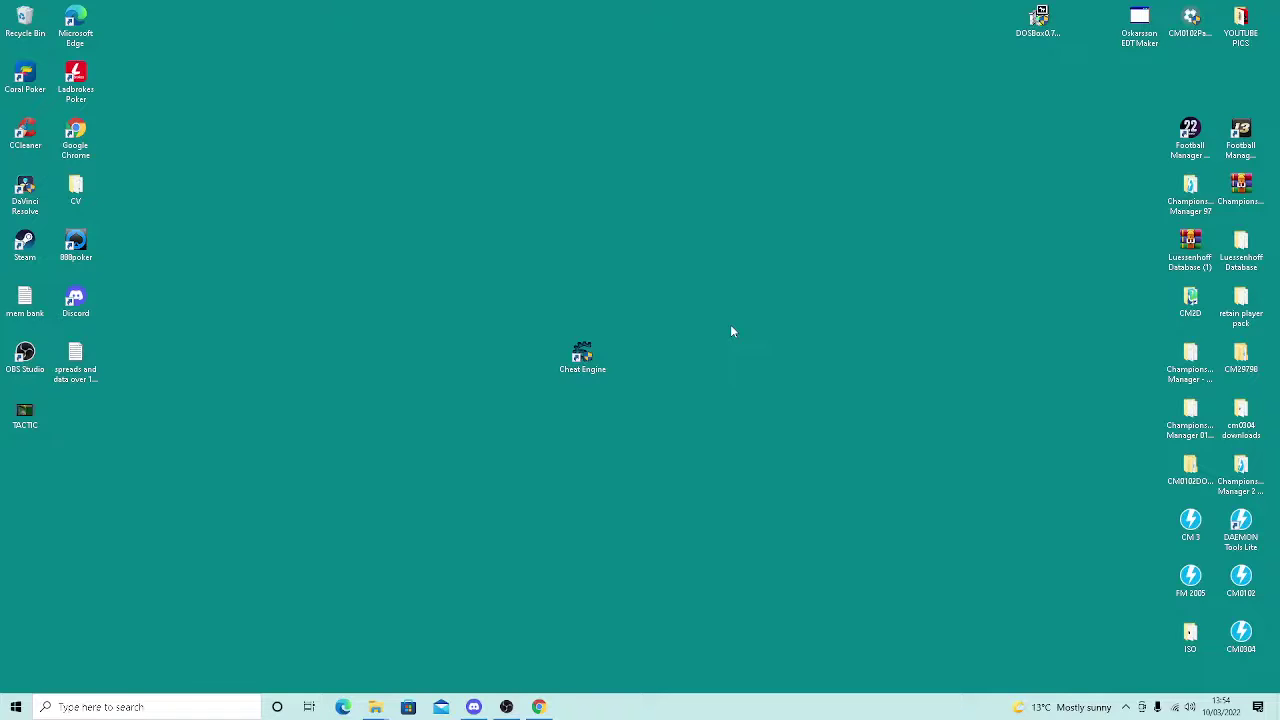
Launch Cheat Engine and load the COLOMBIA save via Play Game > Load Game
double_click(582, 355)
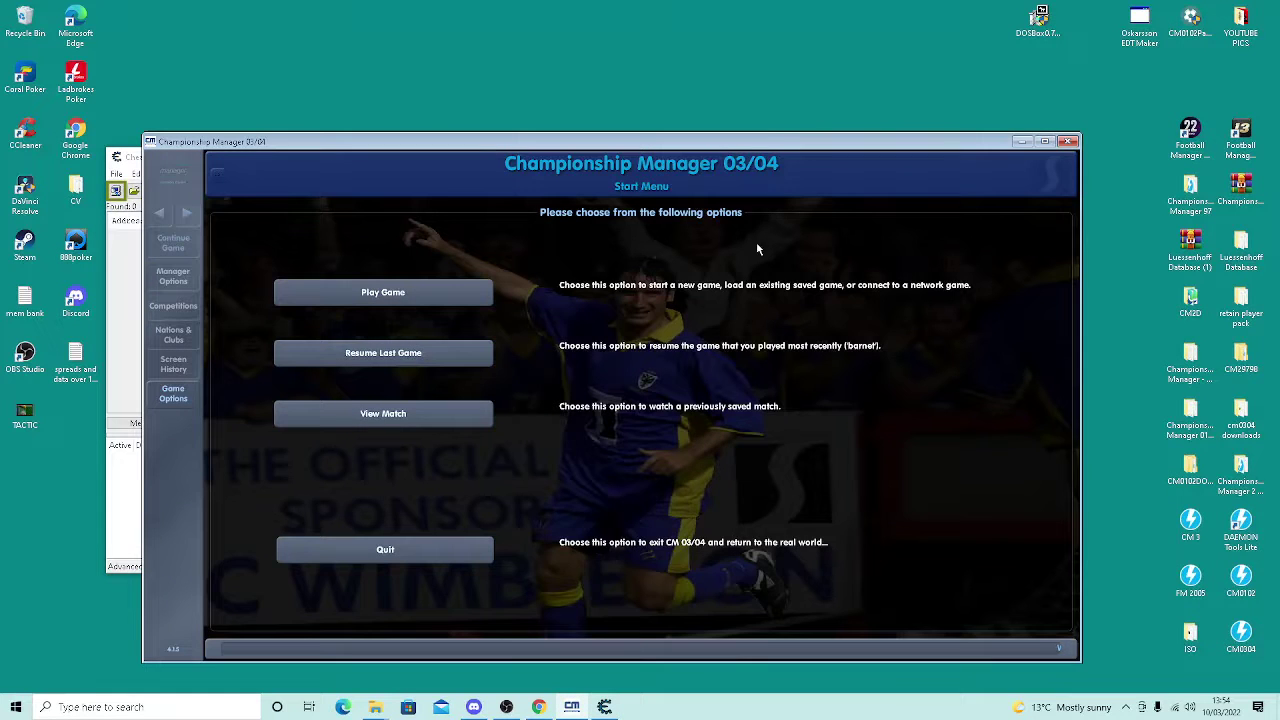
drag(767, 146, 954, 91)
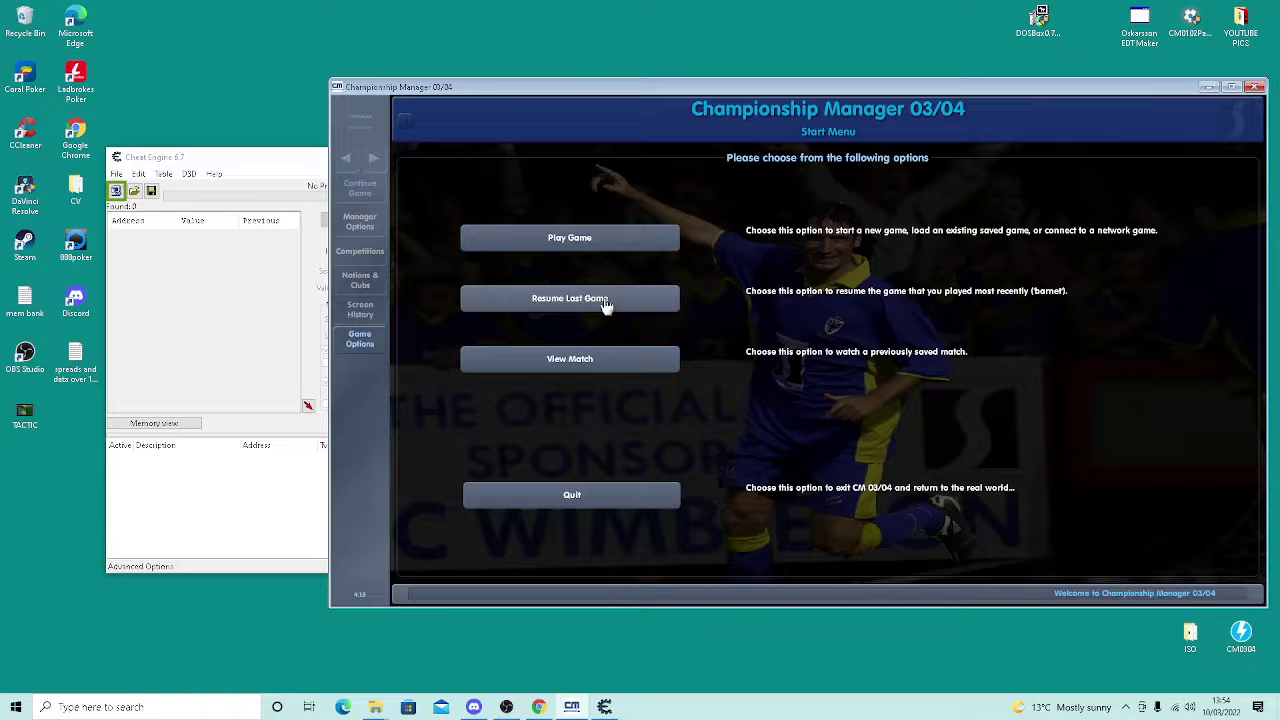
click(600, 242)
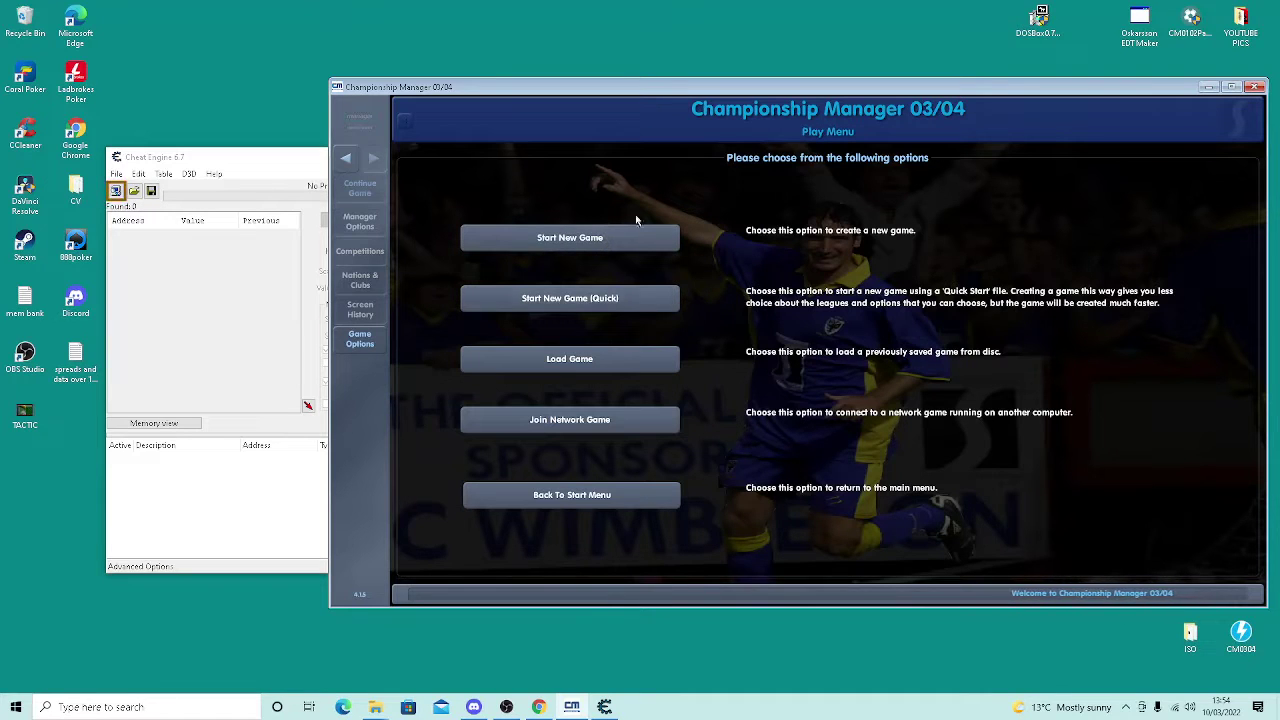
click(608, 362)
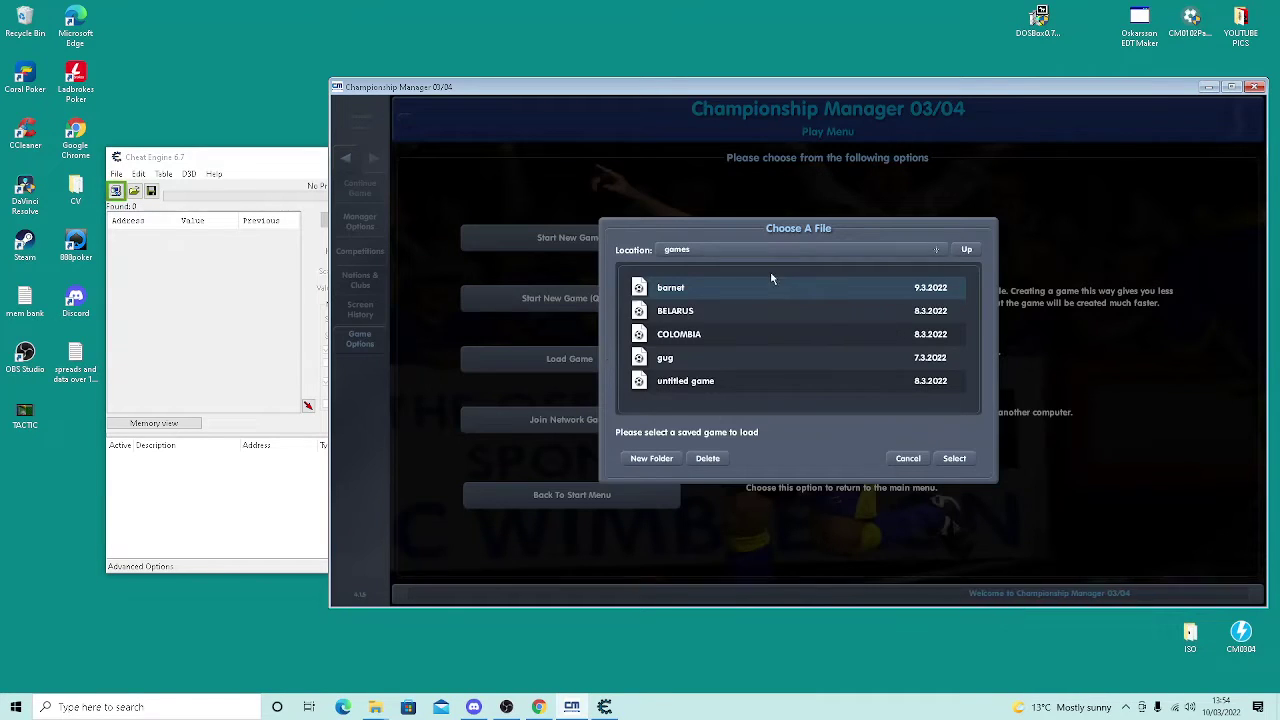
click(723, 334)
click(954, 458)
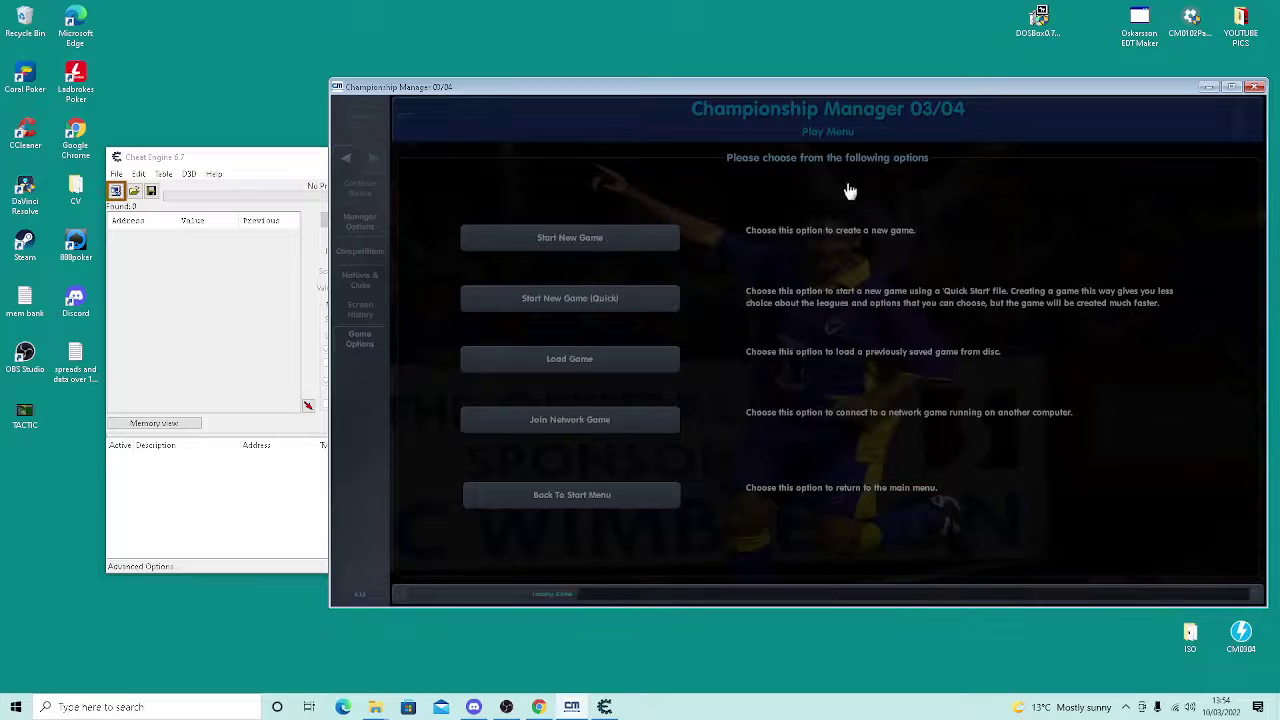
click(302, 206)
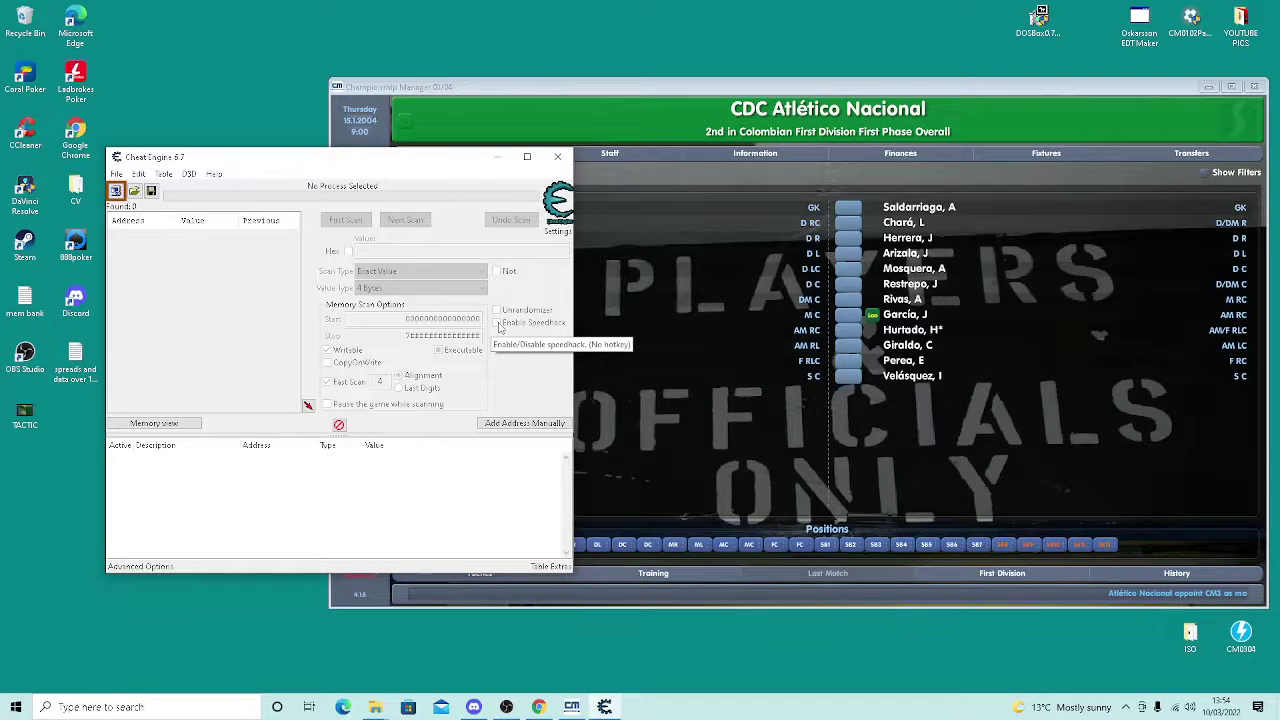
Attach Cheat Engine to the Championship Manager 03/04 process (cm0304.exe) via File > Open Process
click(117, 174)
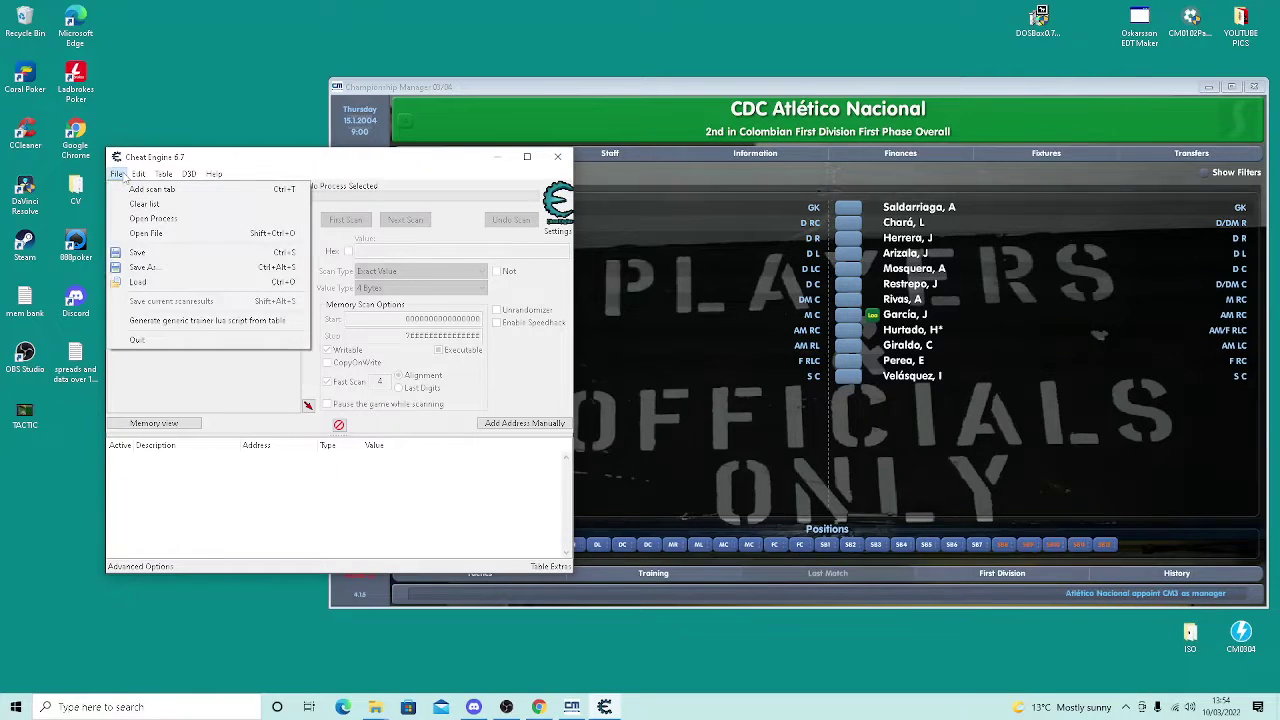
click(160, 219)
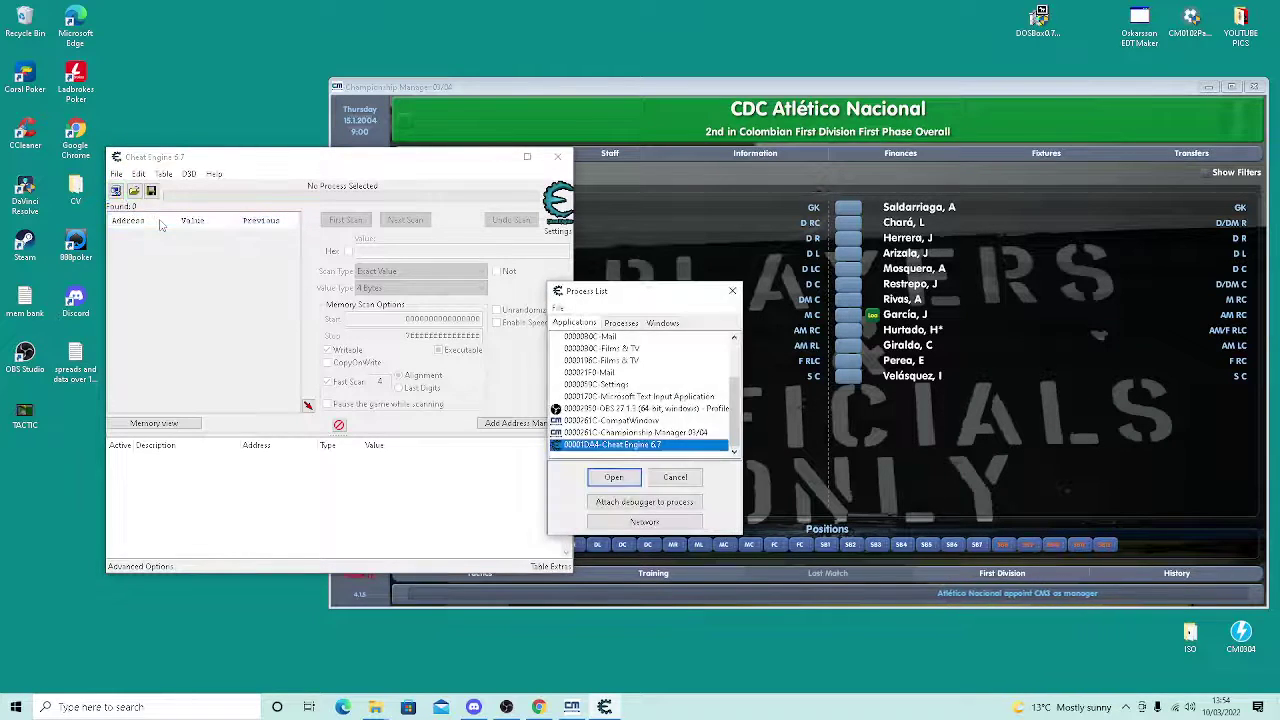
mouse_move(734, 412)
mouse_down()
mouse_move(734, 348)
mouse_move(728, 418)
mouse_up()
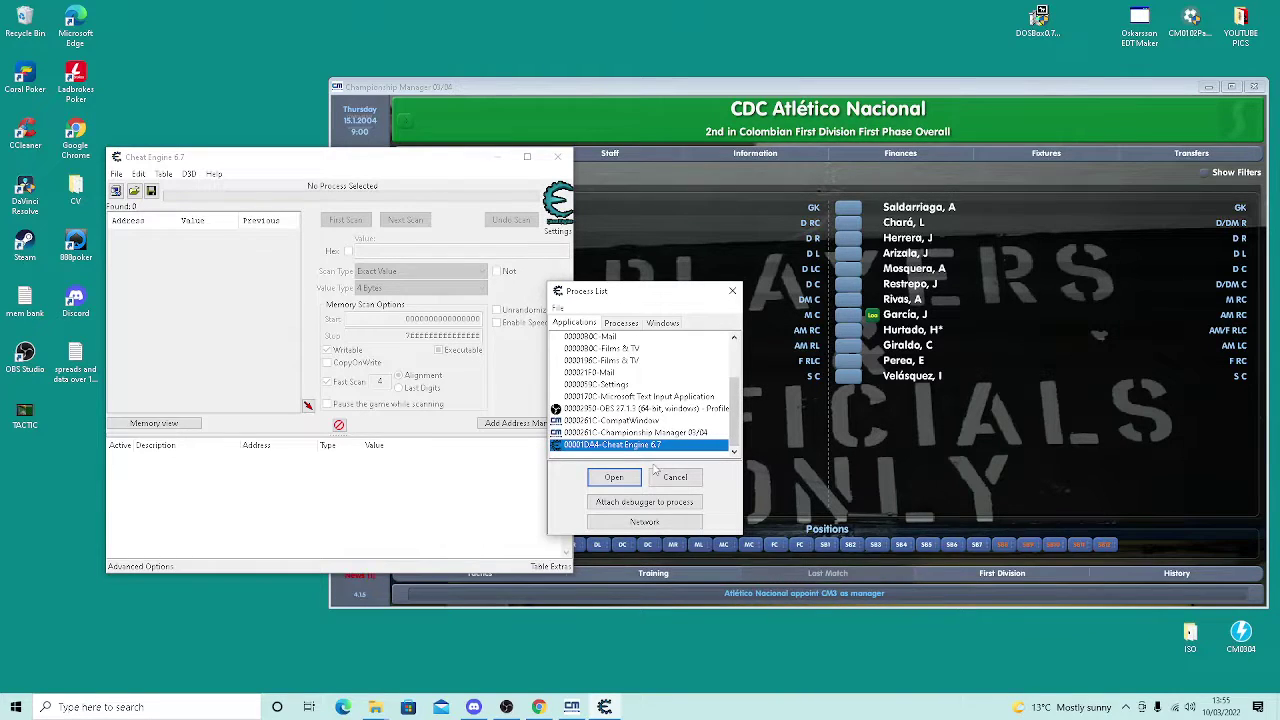
click(618, 424)
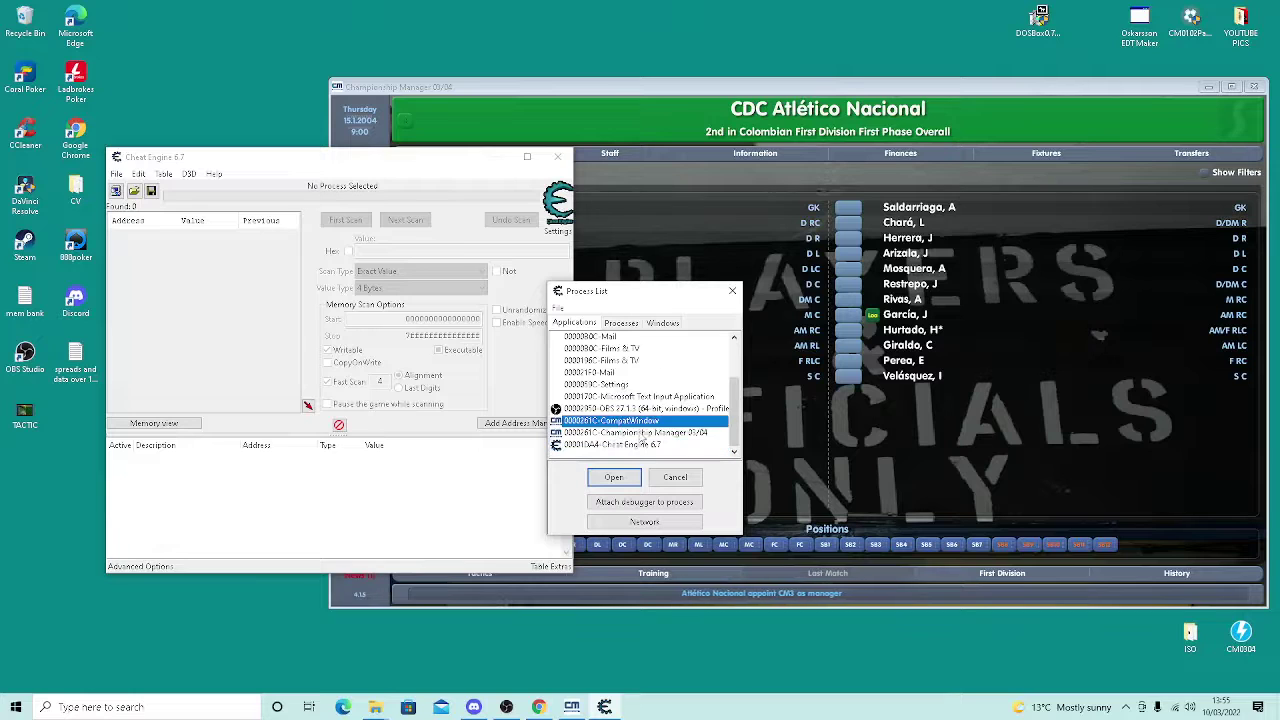
click(618, 433)
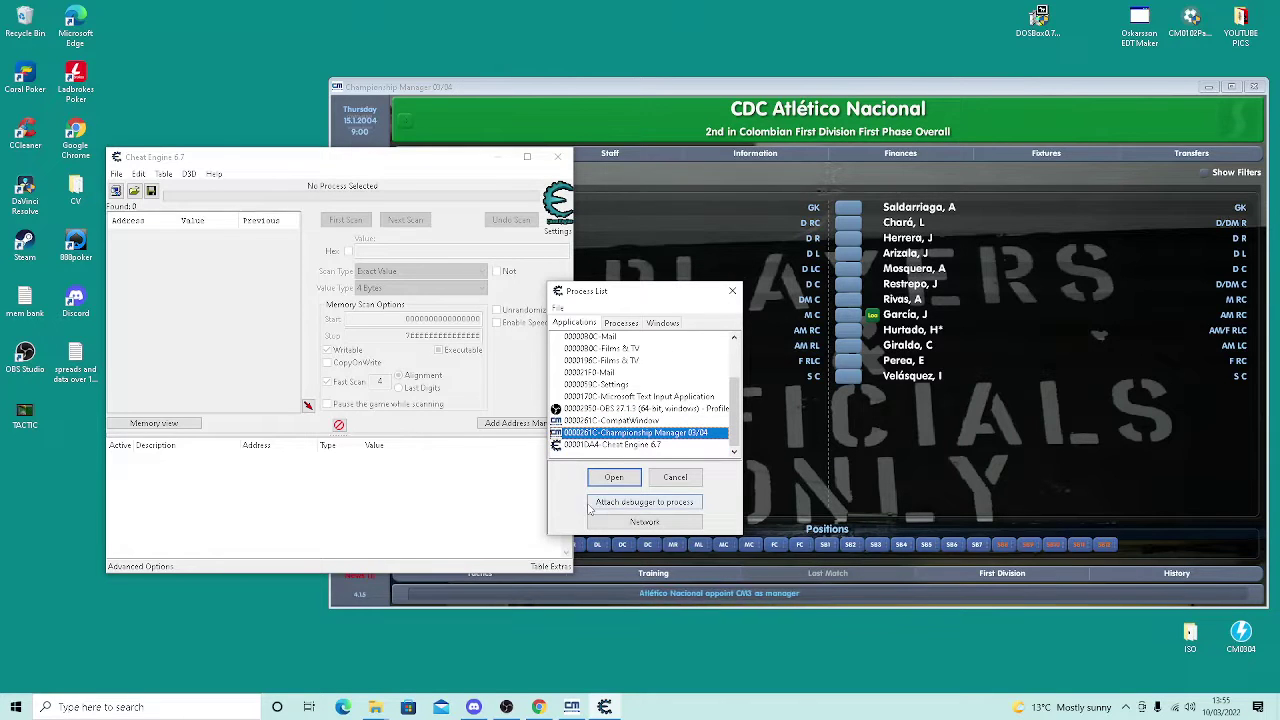
click(612, 478)
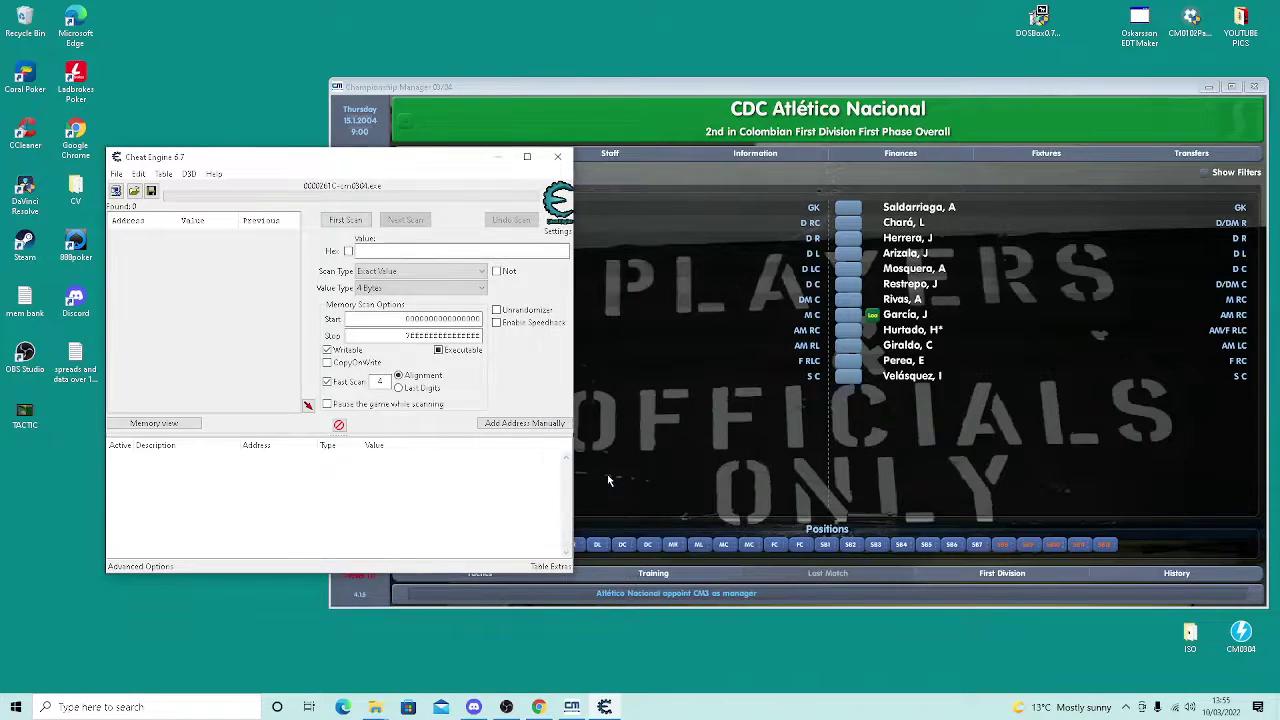
Enable Speedhack, set the speed slider to 10 and apply it
click(497, 323)
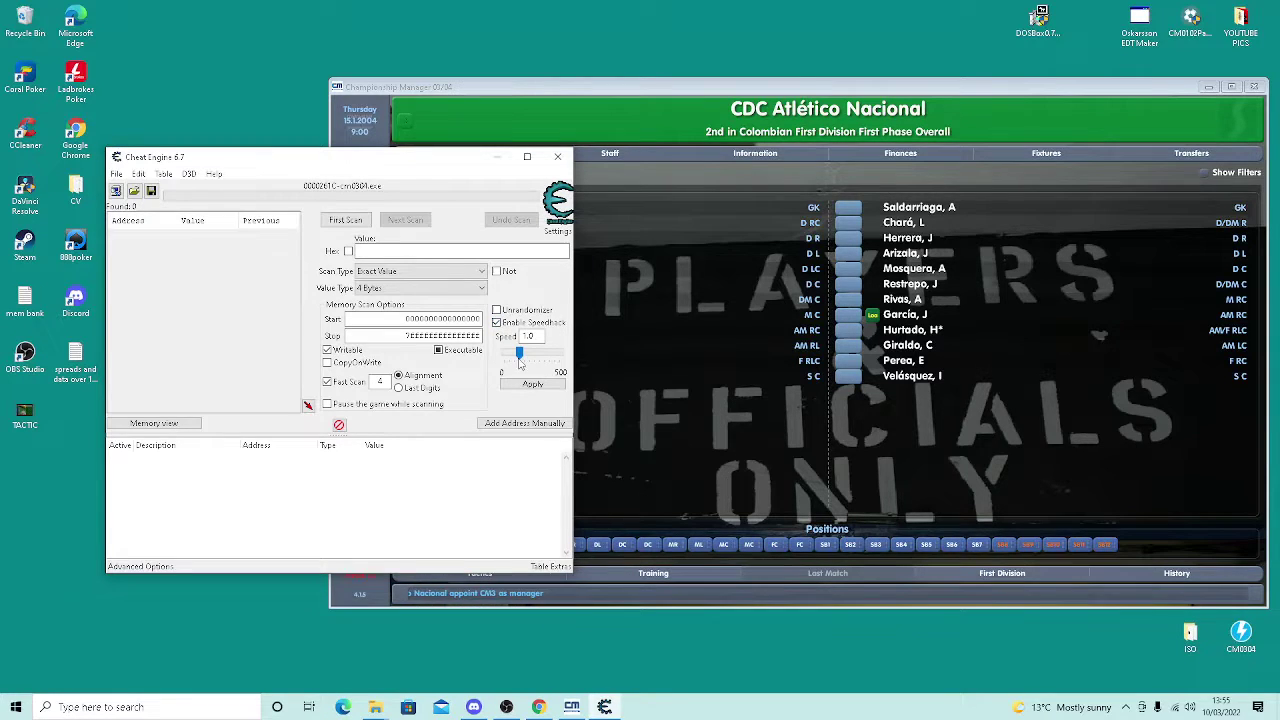
mouse_move(519, 352)
mouse_down()
mouse_move(548, 356)
mouse_move(527, 357)
mouse_up()
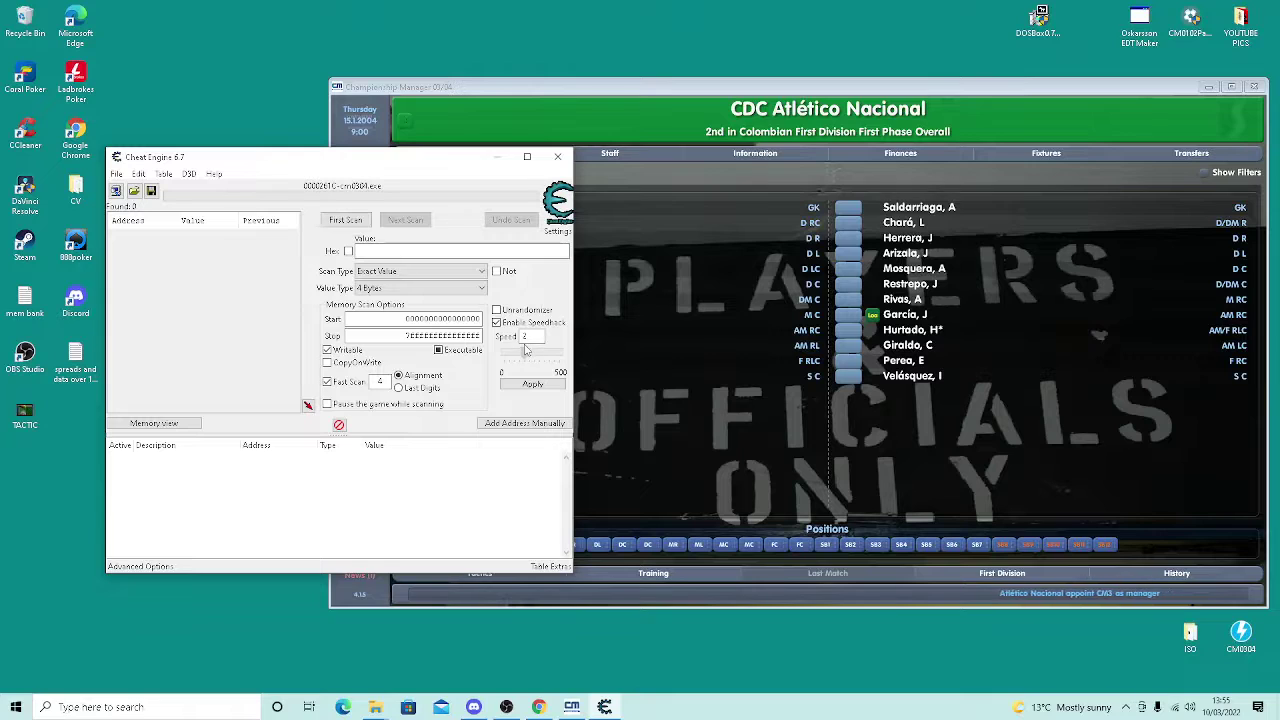
drag(525, 348, 529, 355)
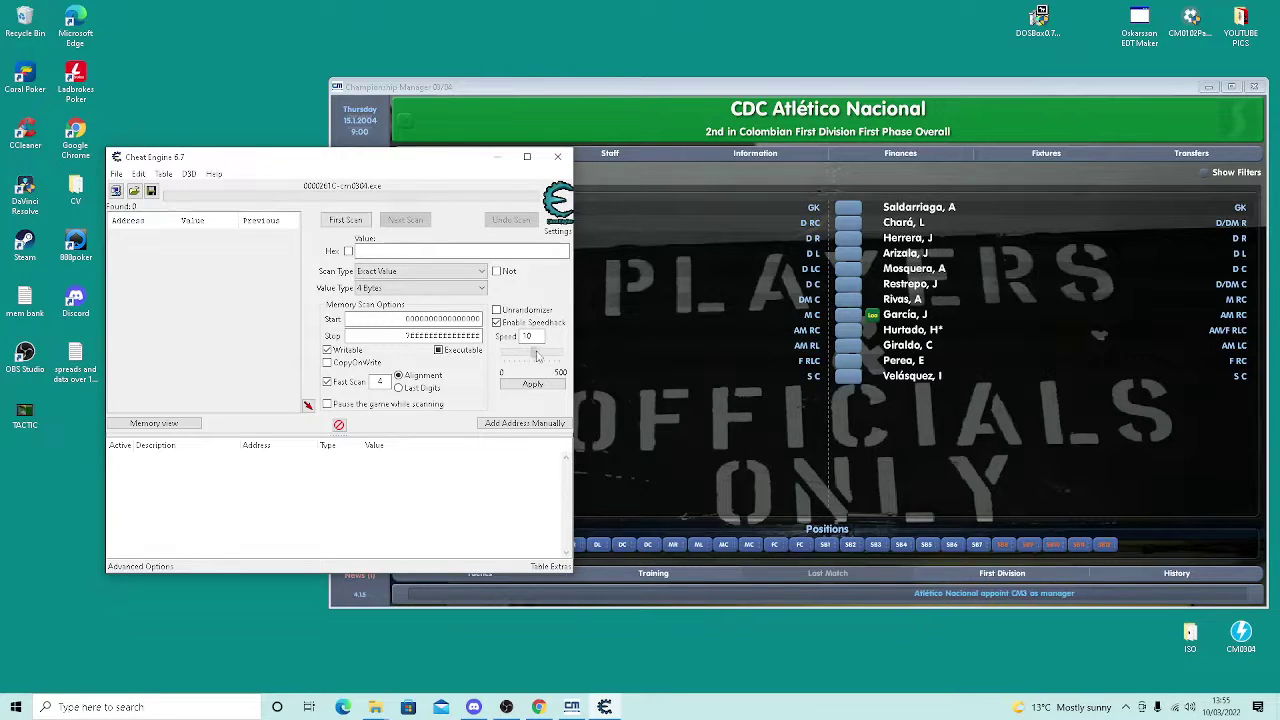
click(532, 386)
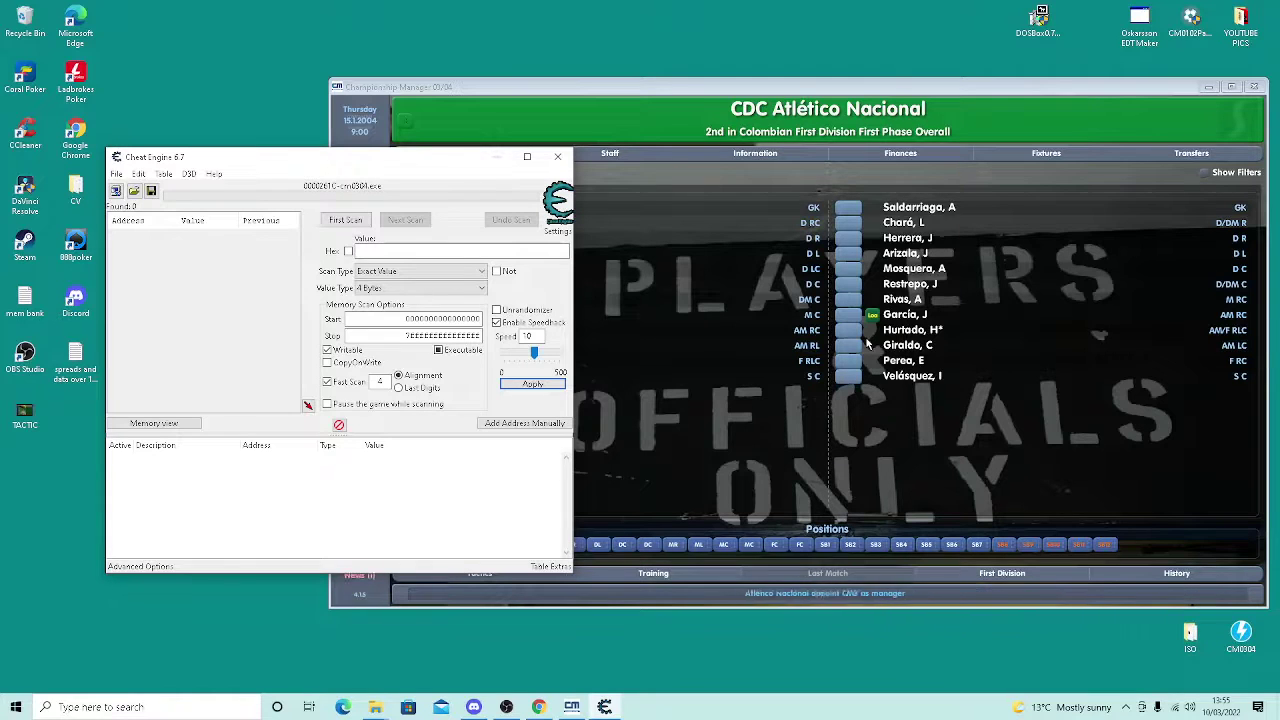
Push the speedhack to 50, drop it back to 1, then bring up Chrome and OBS
drag(534, 353, 544, 353)
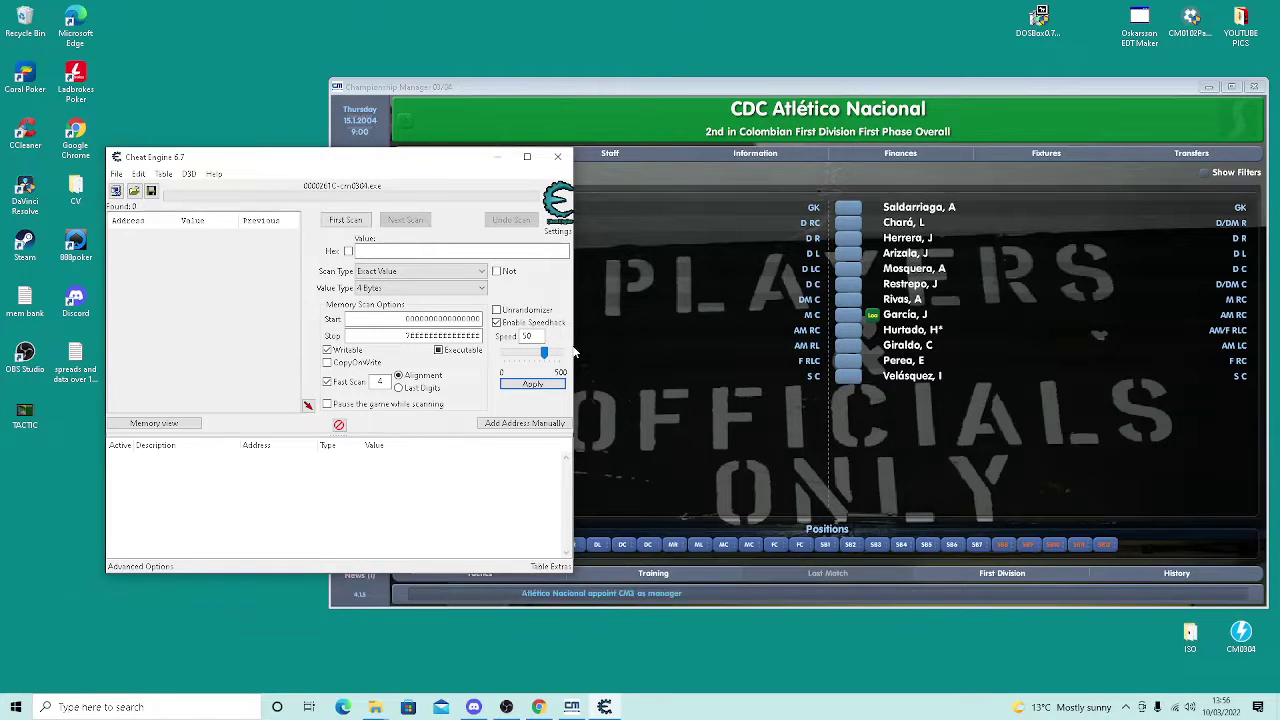
drag(543, 355, 519, 358)
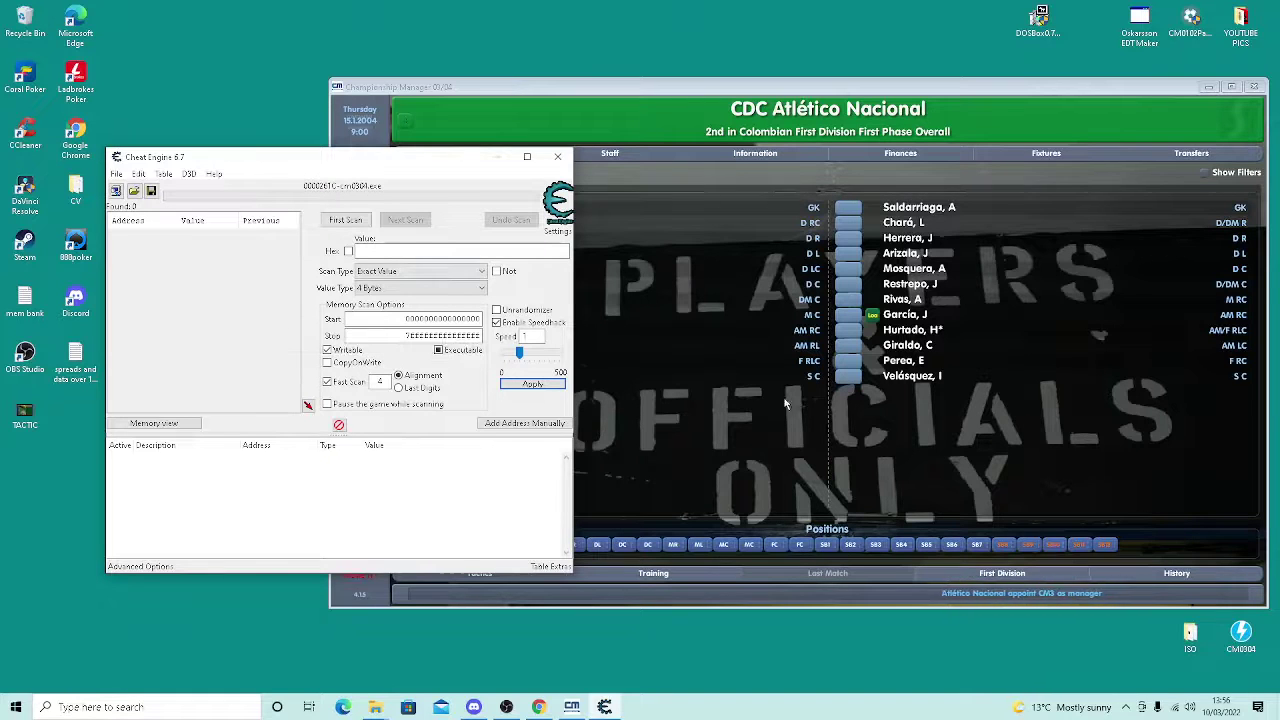
click(539, 707)
click(506, 707)
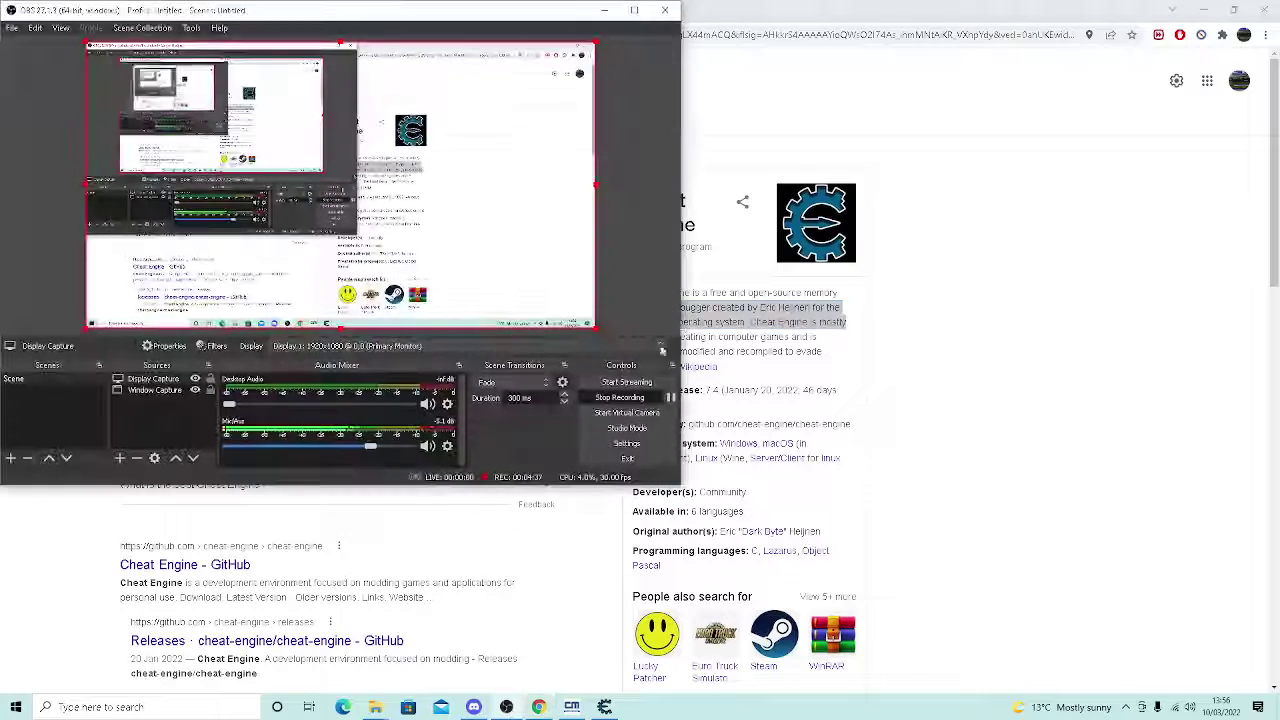